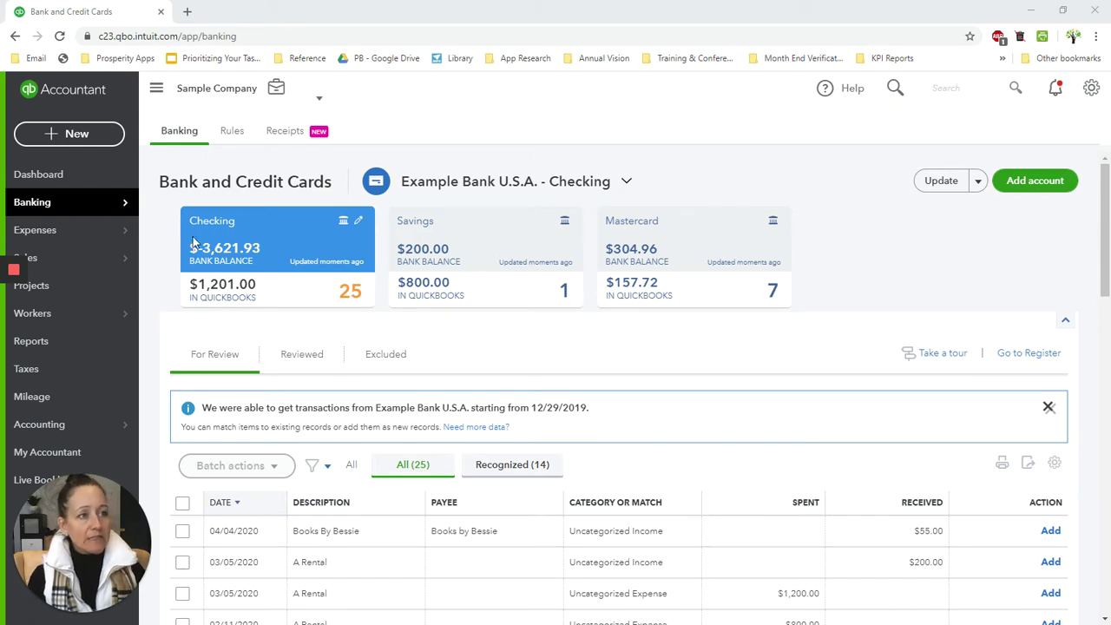
- Open the 03/05/2020 A Rental deposit of $200.00 for review and start adding a new payee named Square
mouse_move(38, 207)
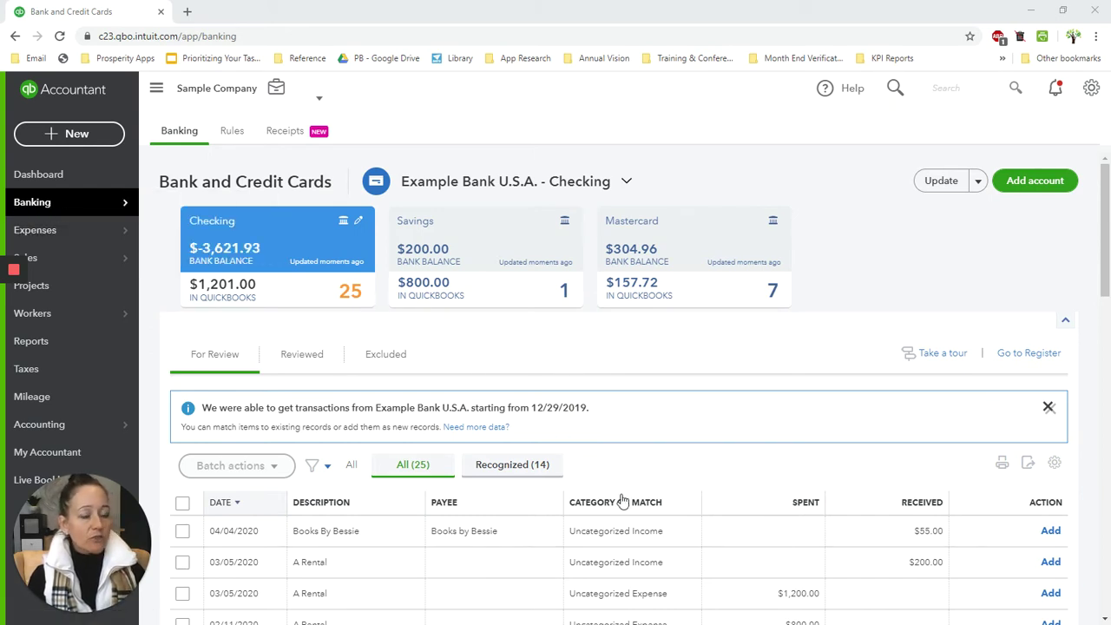
scroll(619, 502, down, 1)
scroll(619, 502, down, 1)
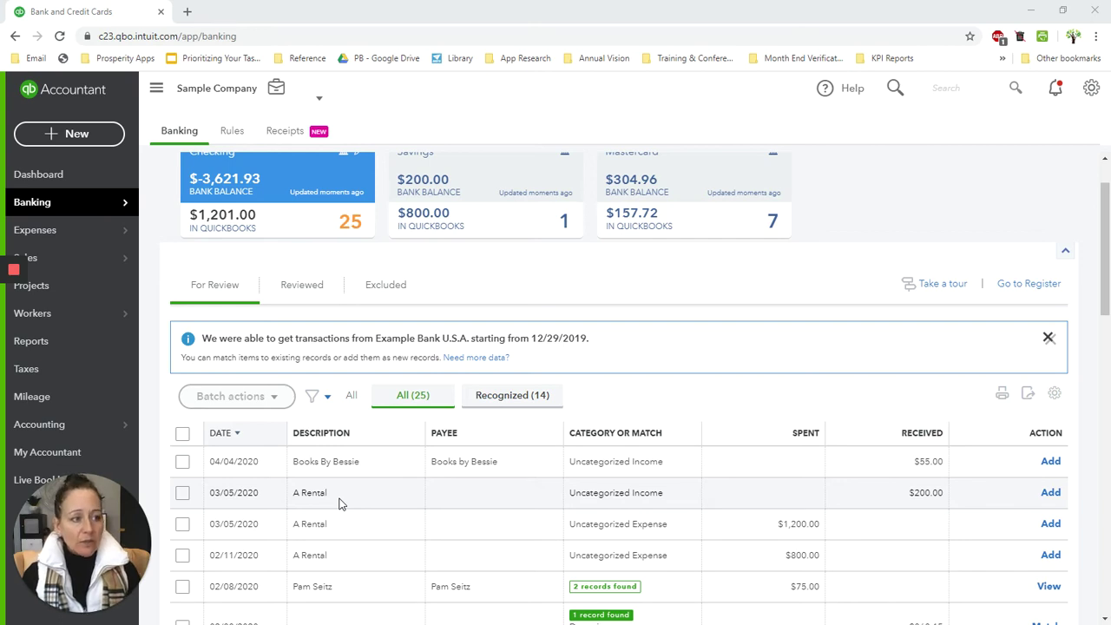
click(319, 497)
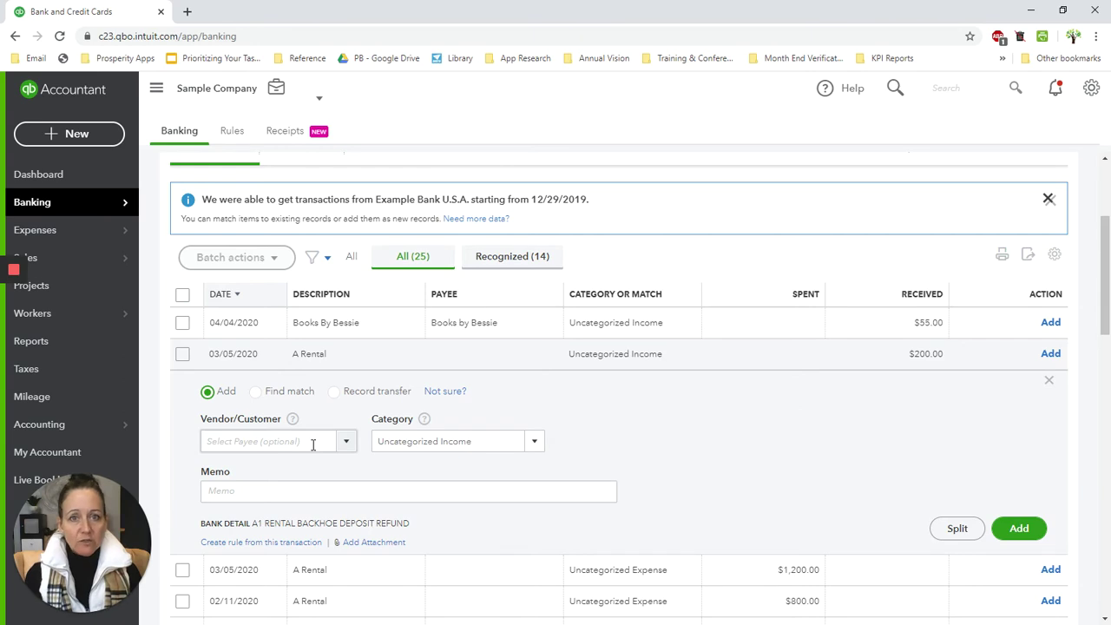
click(313, 442)
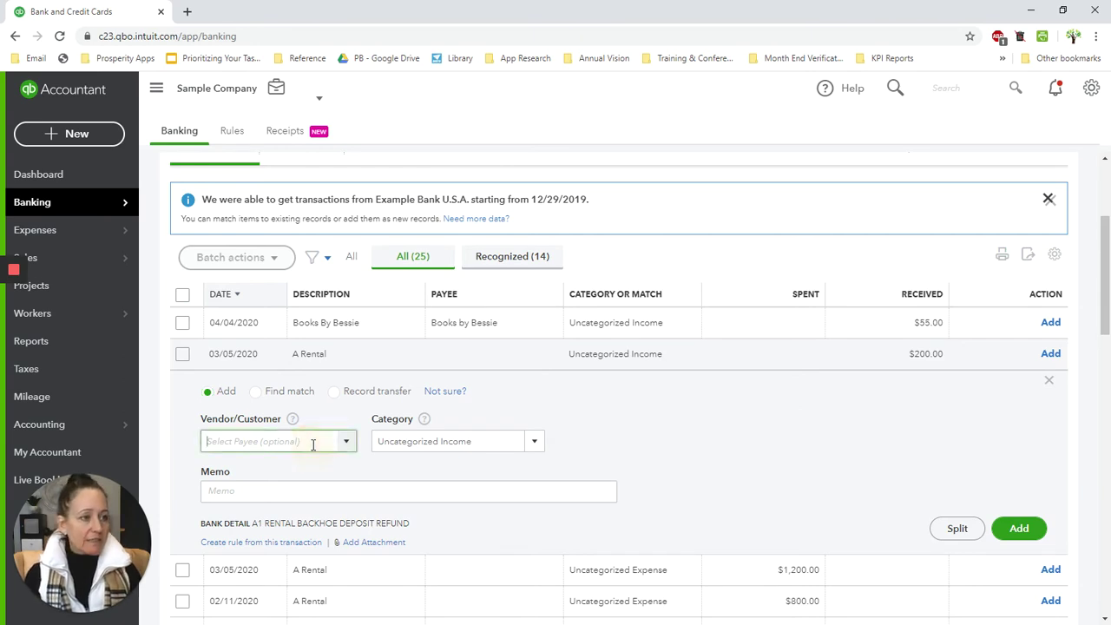
click(313, 443)
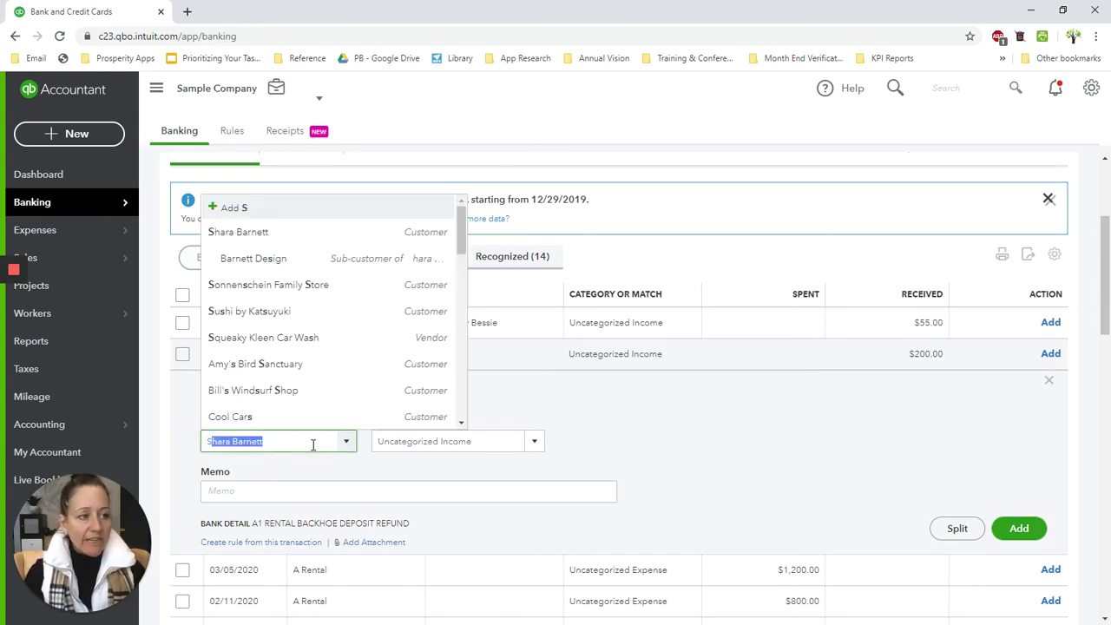
text(Square)
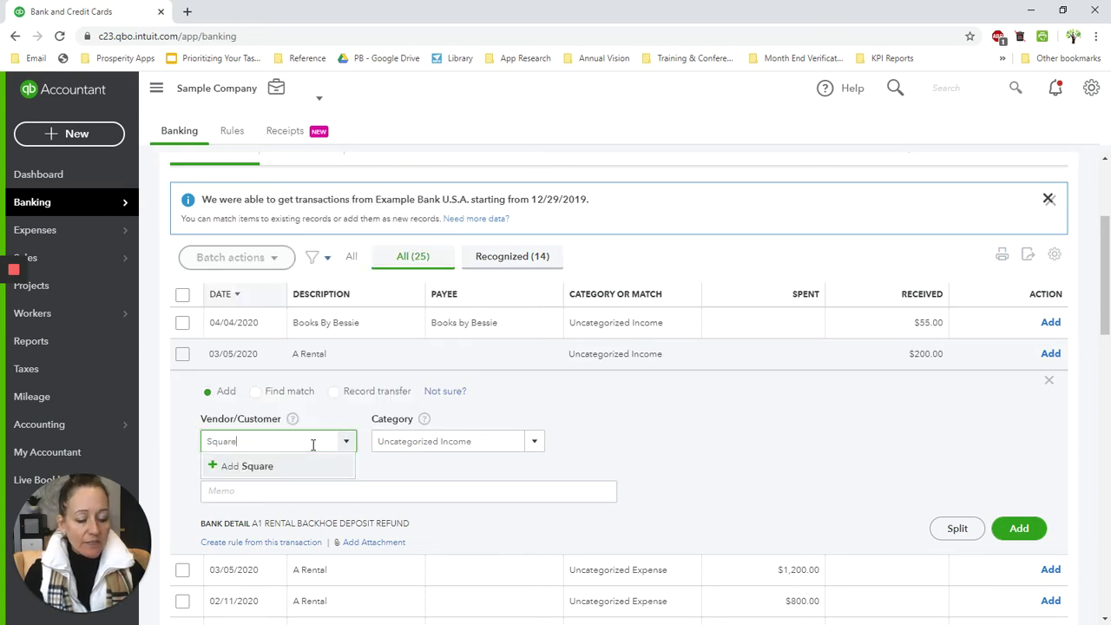
click(243, 467)
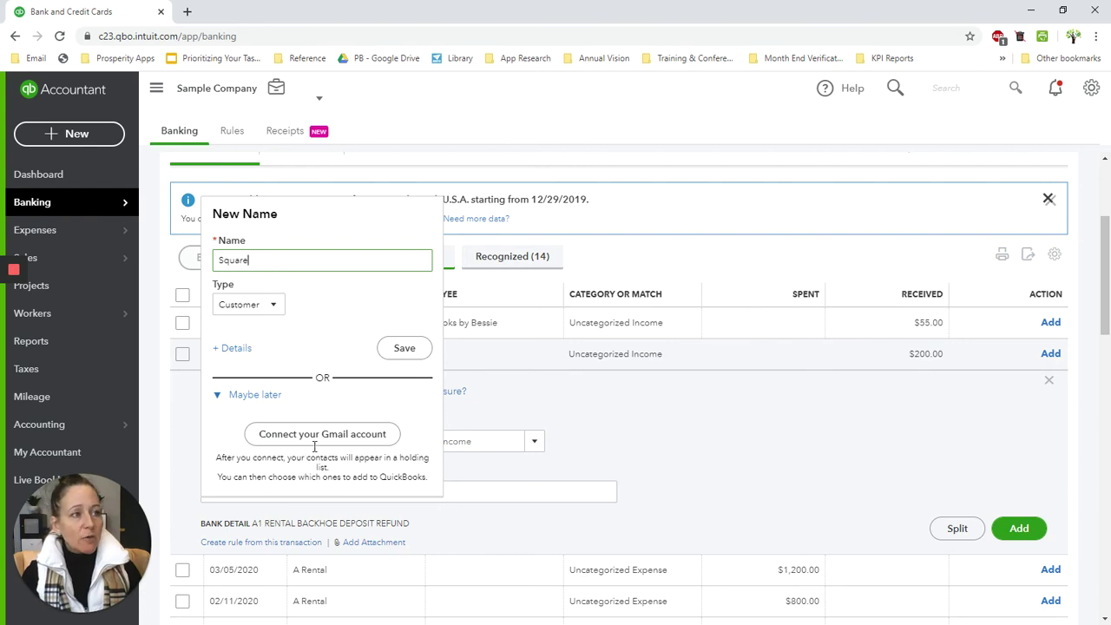
- Name the new payee Square {V}, set its type to Vendor and save it
click(299, 258)
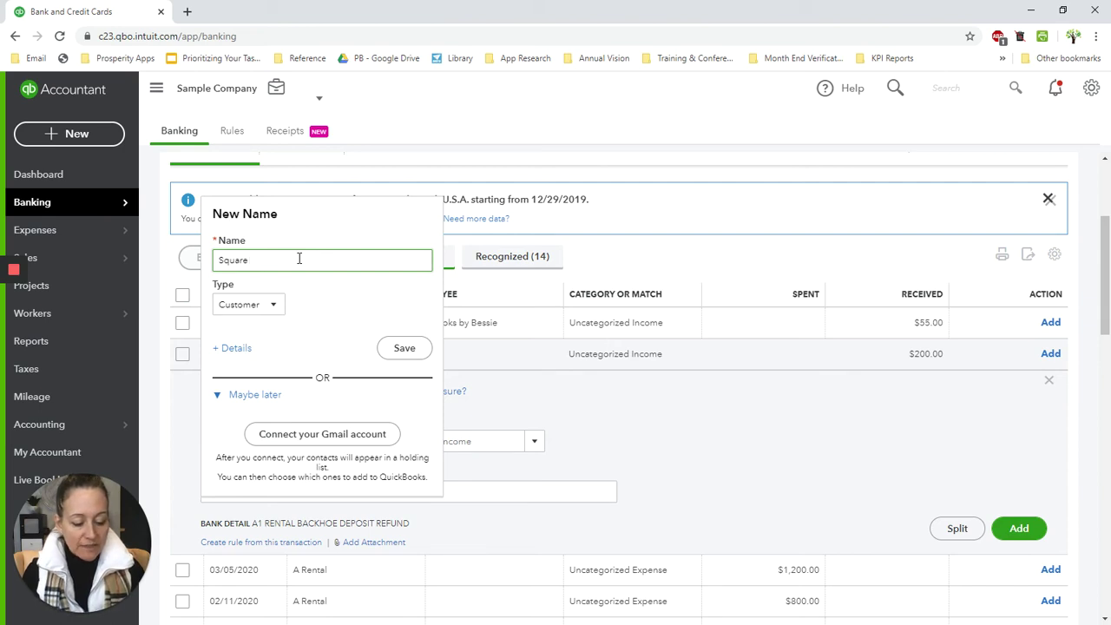
text(I)
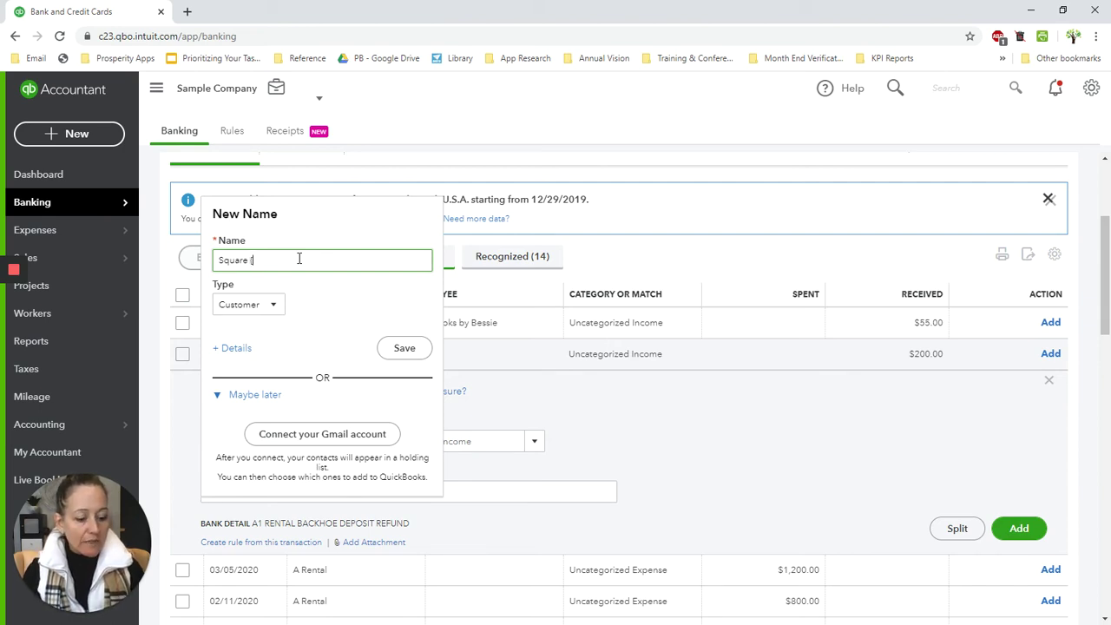
text(V))
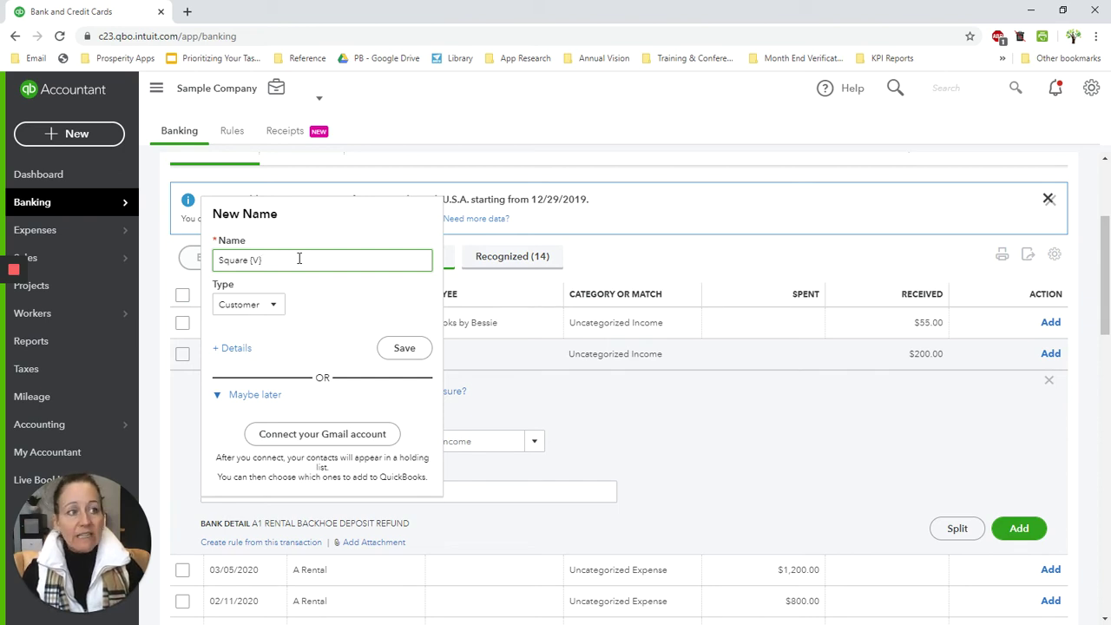
click(271, 304)
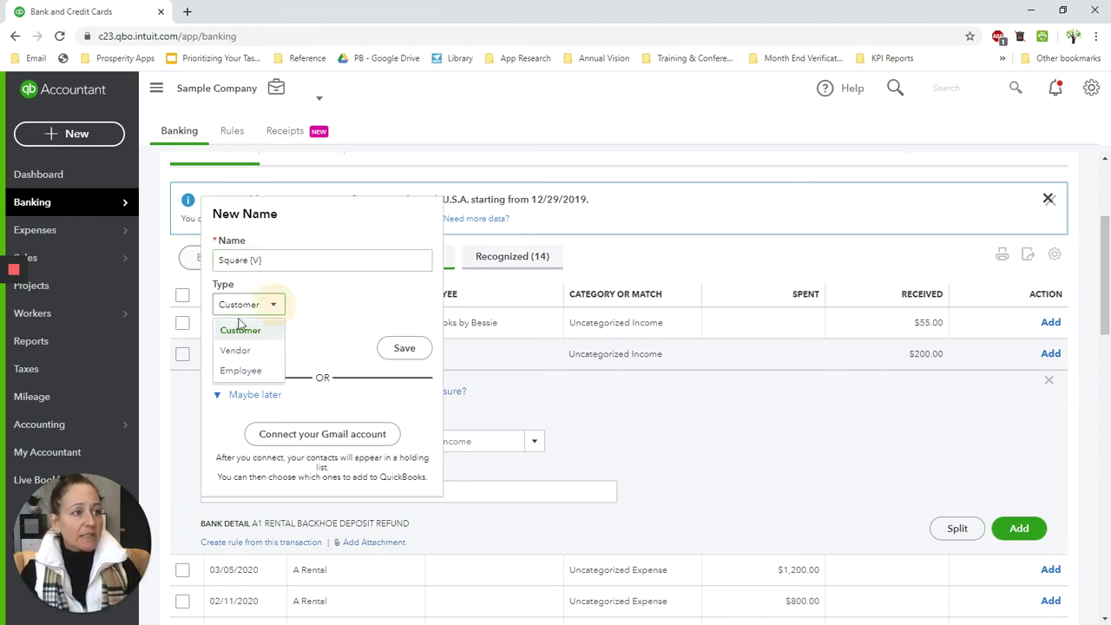
click(235, 346)
click(406, 351)
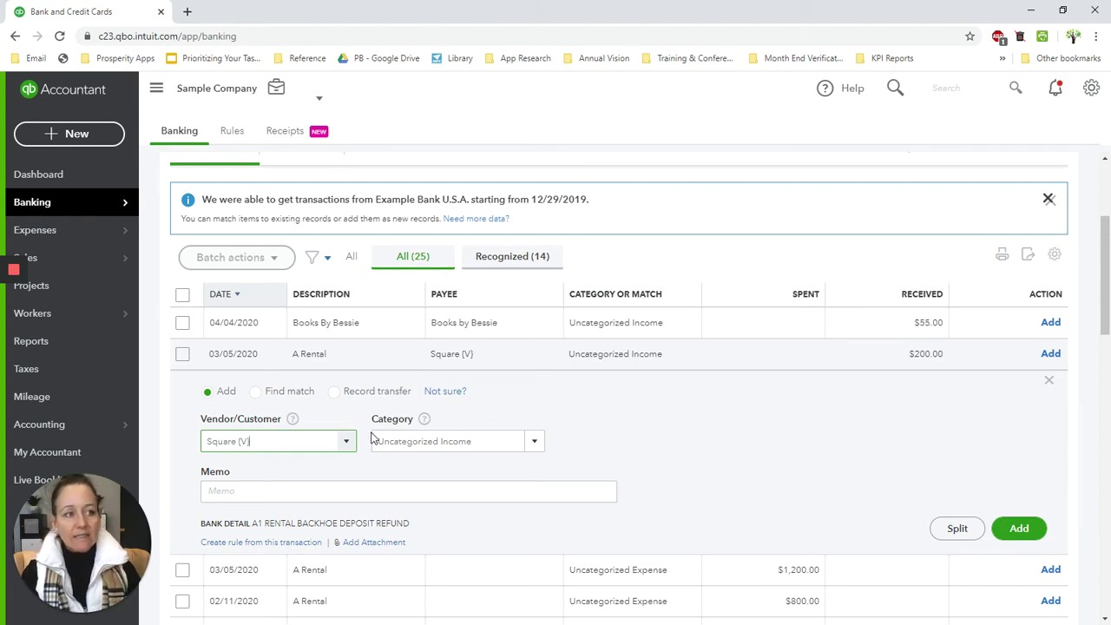
- Create a second payee, Square {C}, of type Customer and assign it to the deposit
click(348, 441)
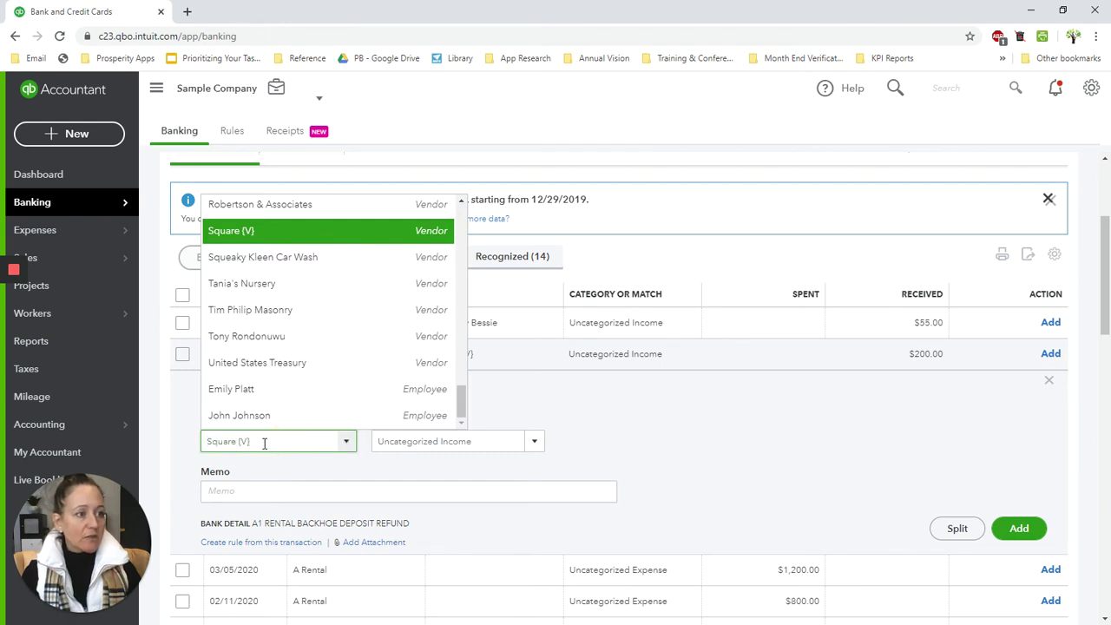
text(Square)
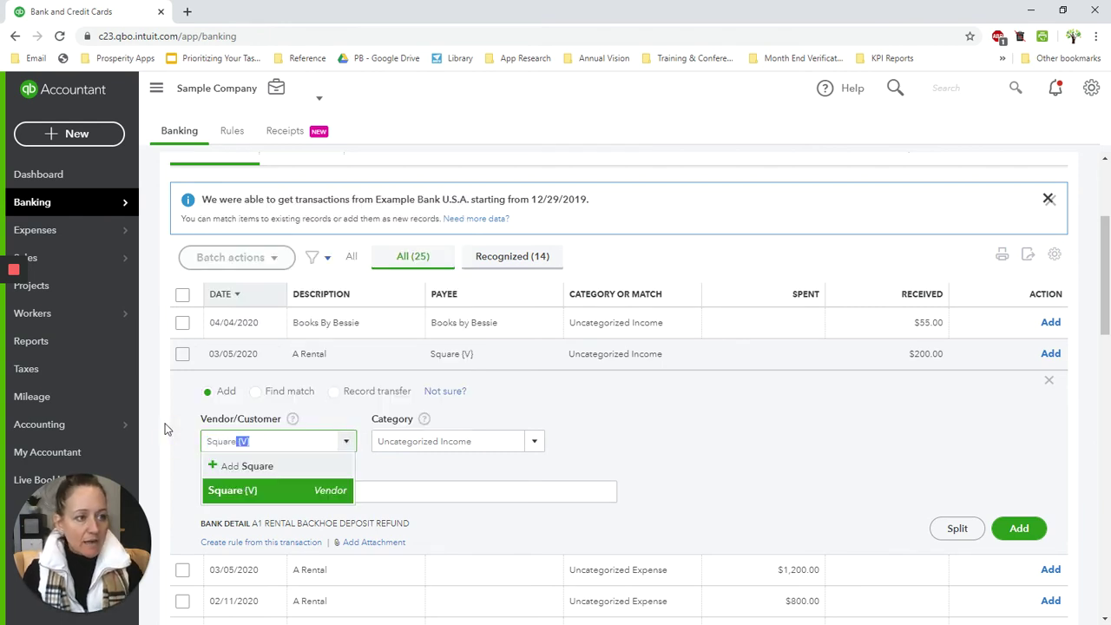
text( (C)
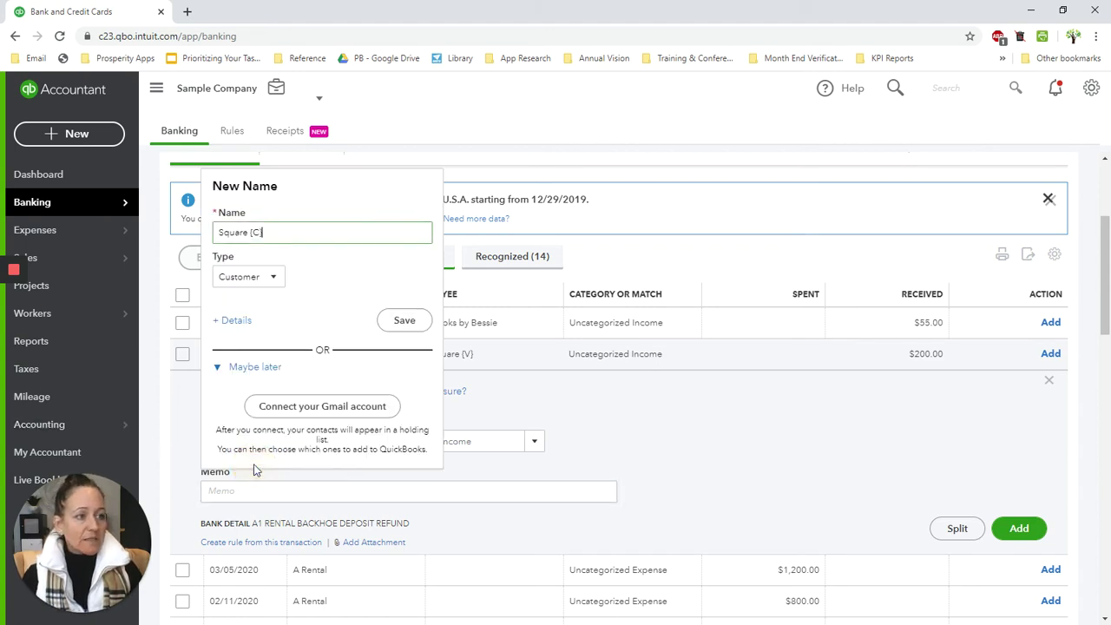
click(404, 320)
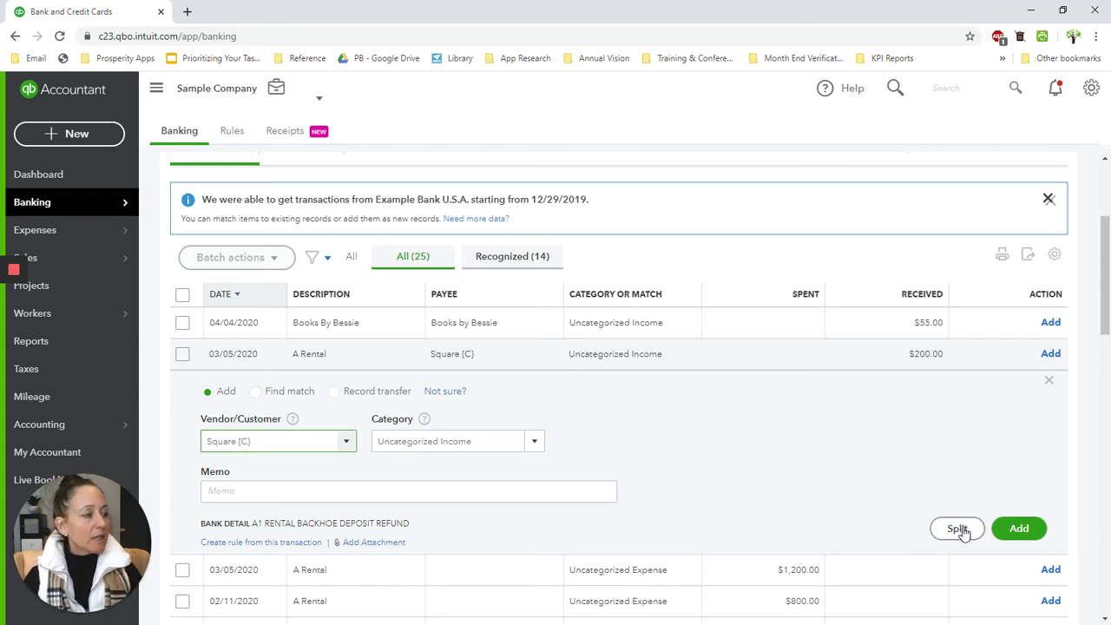
- Split the deposit and set the first line to Sales of Product Income with an amount of 215.00
click(959, 529)
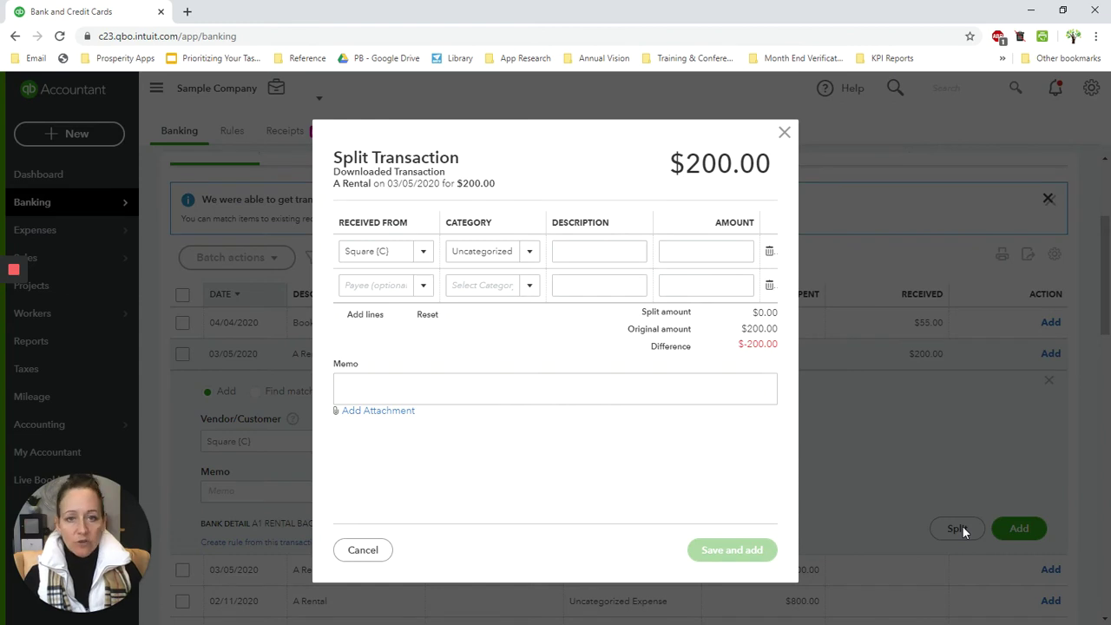
click(457, 251)
text(sales)
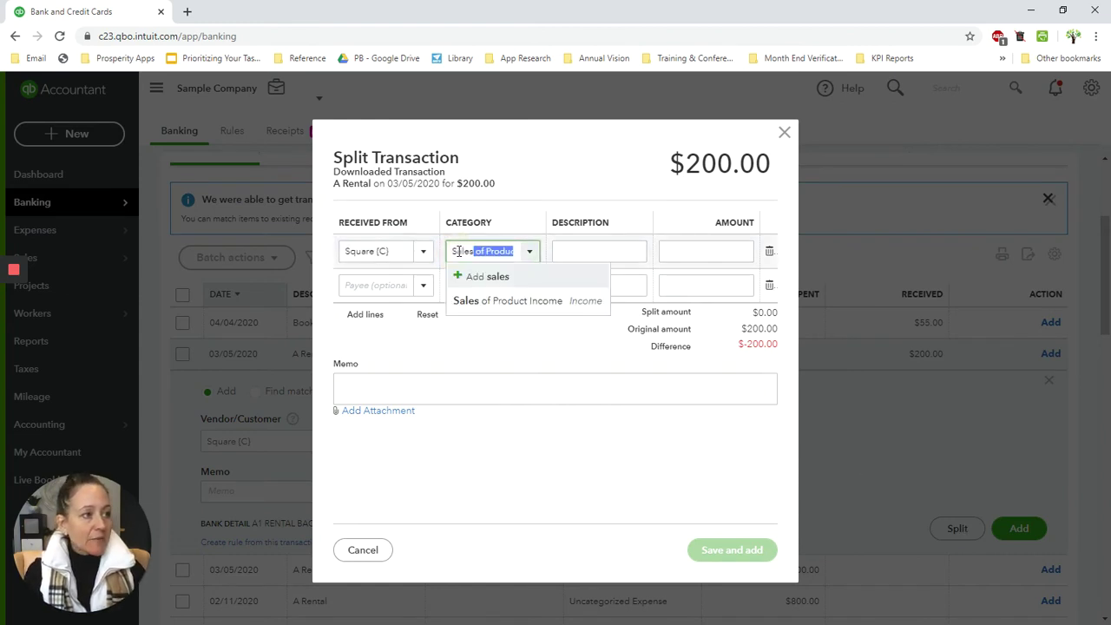
click(521, 301)
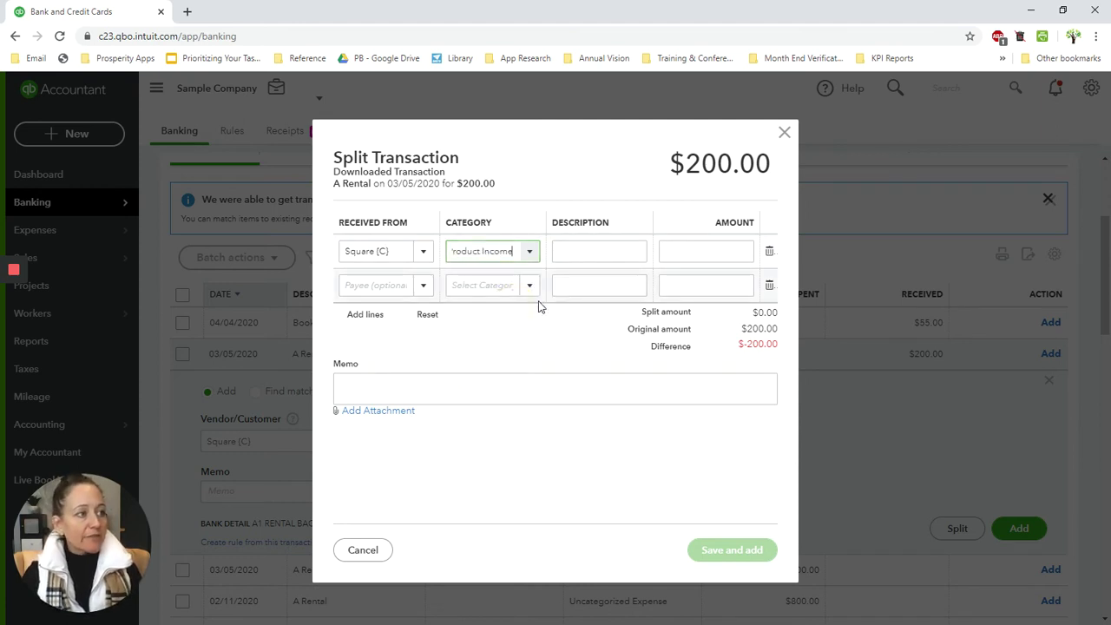
key(Tab)
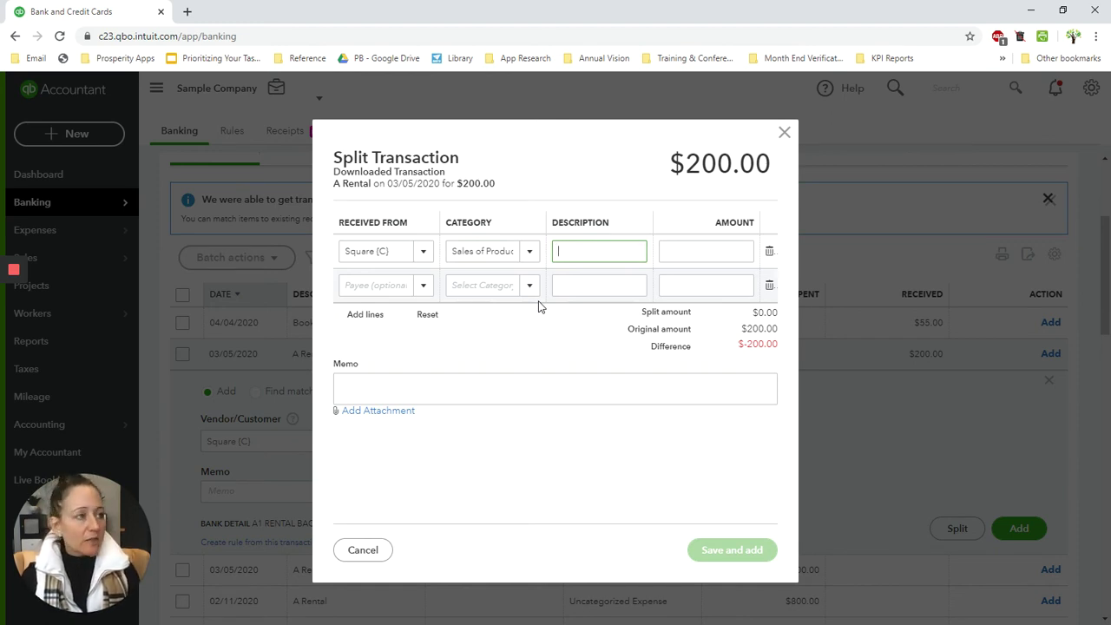
key(Tab)
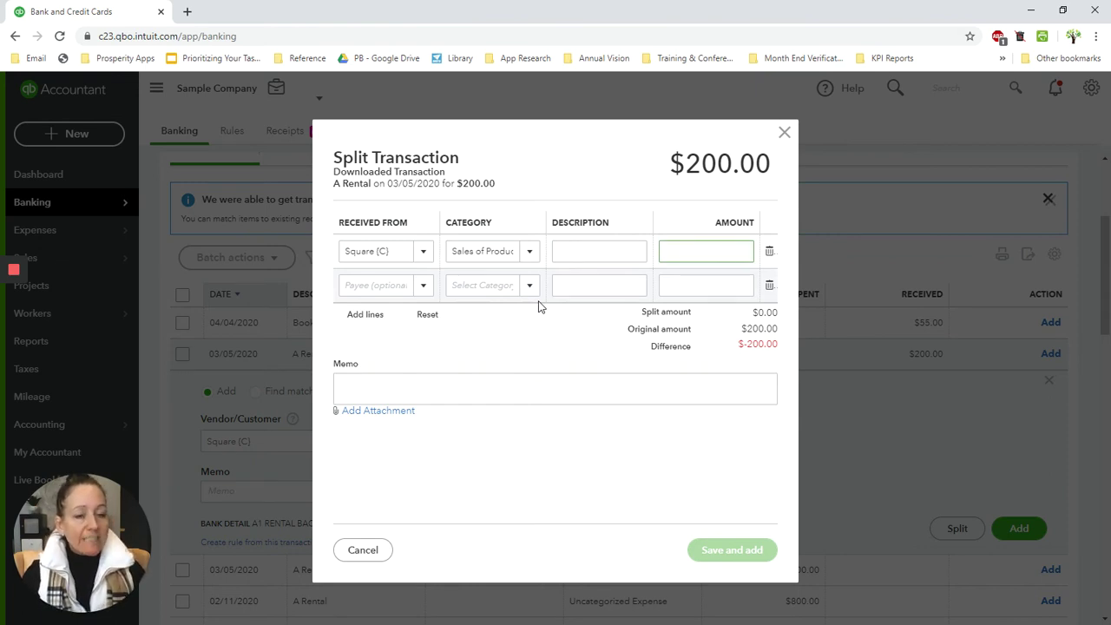
text(215.00)
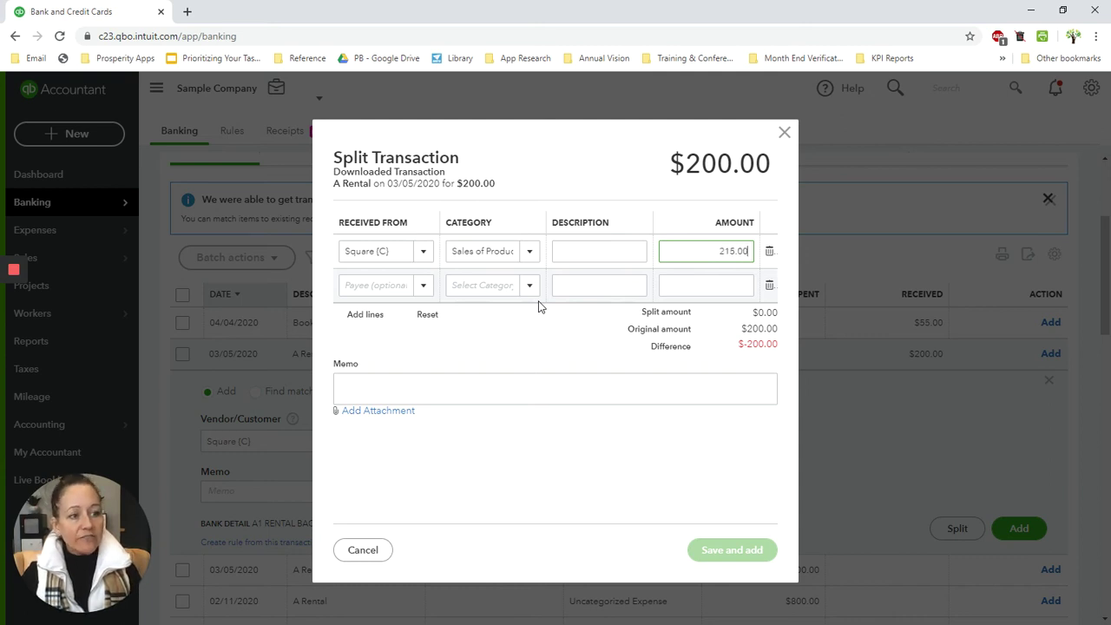
key(Tab)
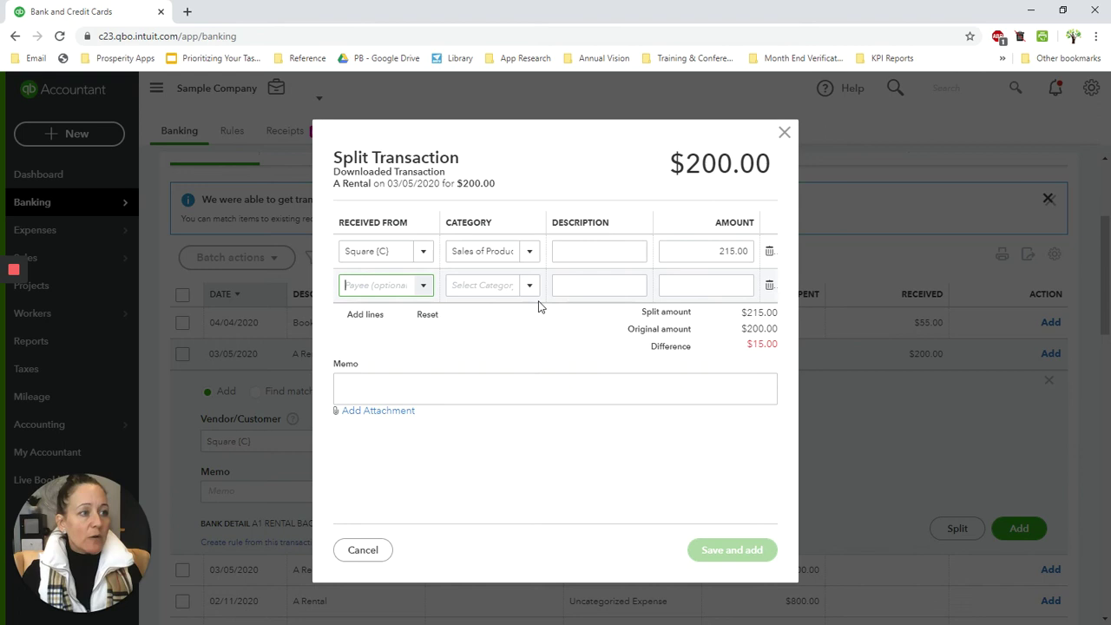
- Set the payee of the second split line to the vendor Square {V}
text(squ)
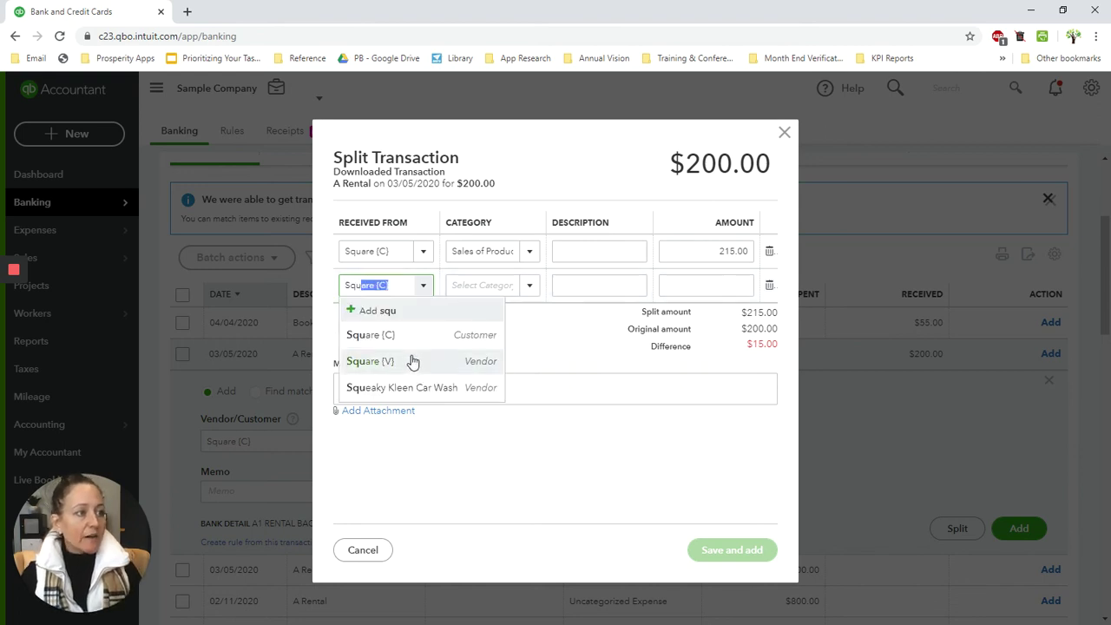
click(412, 362)
key(Tab)
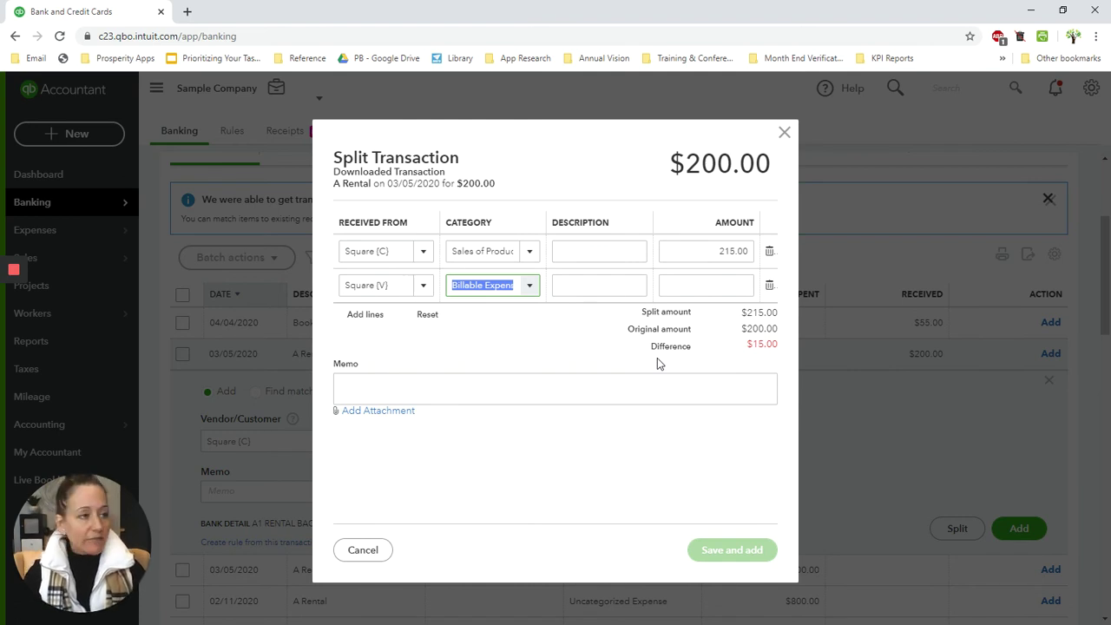
text(mer)
key(BackSpace)
key(BackSpace)
key(BackSpace)
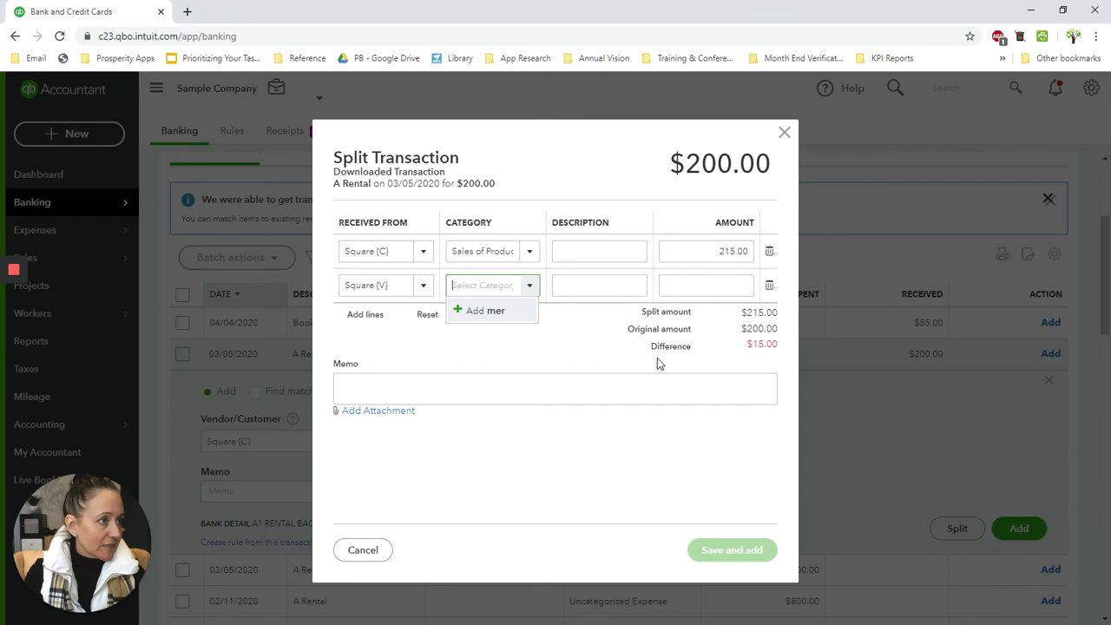
text(credit)
key(BackSpace)
key(BackSpace)
key(BackSpace)
key(BackSpace)
key(BackSpace)
key(BackSpace)
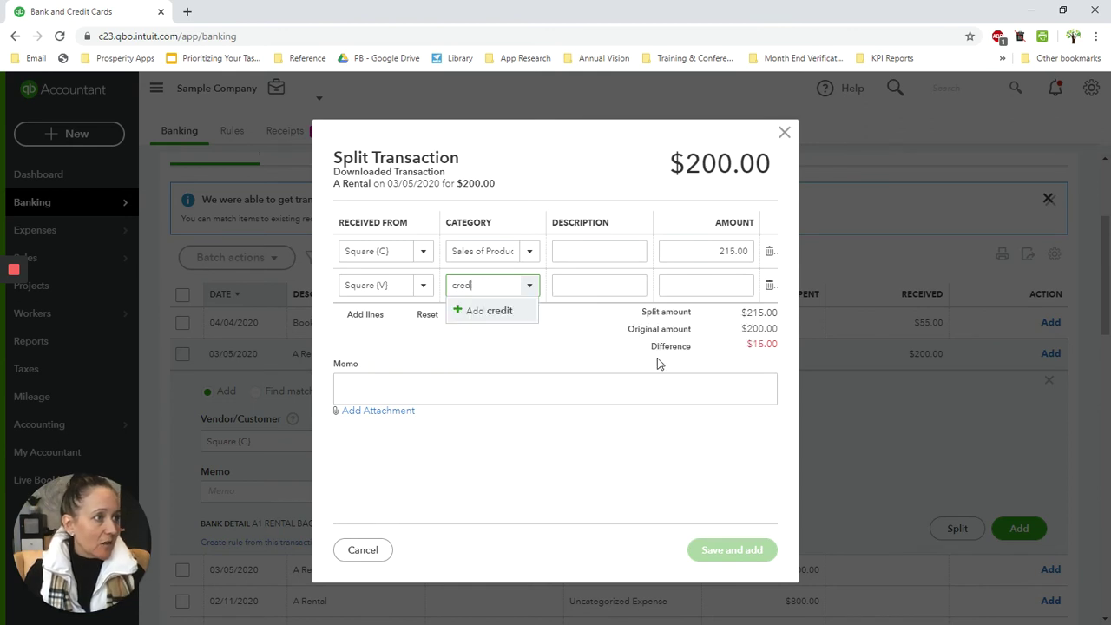
- Categorize the second split line as Bank Charges with an amount of -15.00, and save and add the split transaction
text(bank)
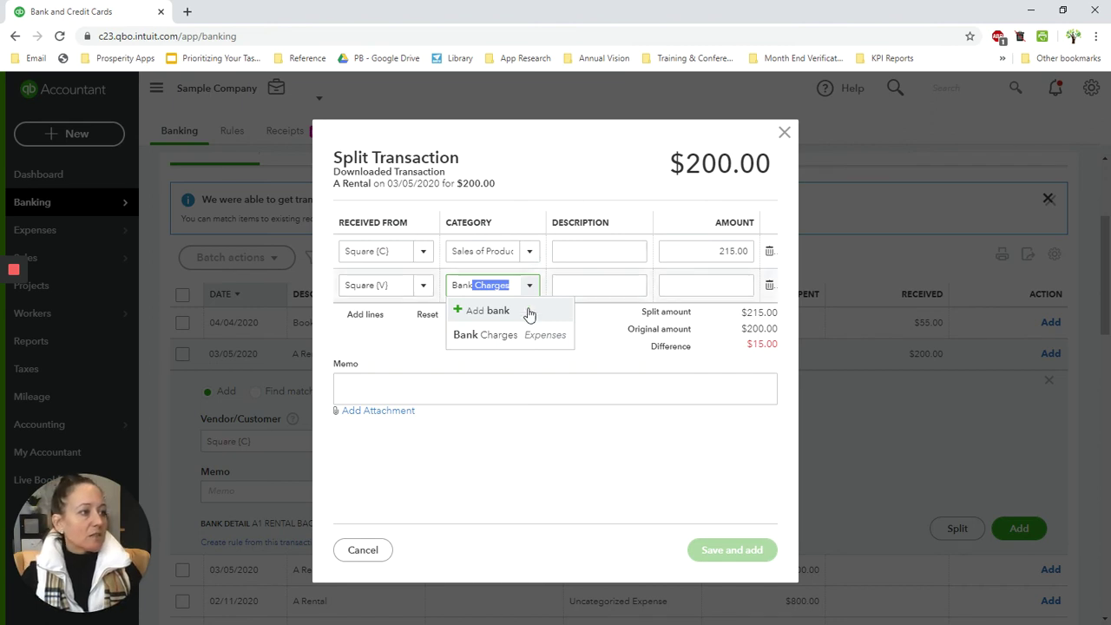
click(484, 342)
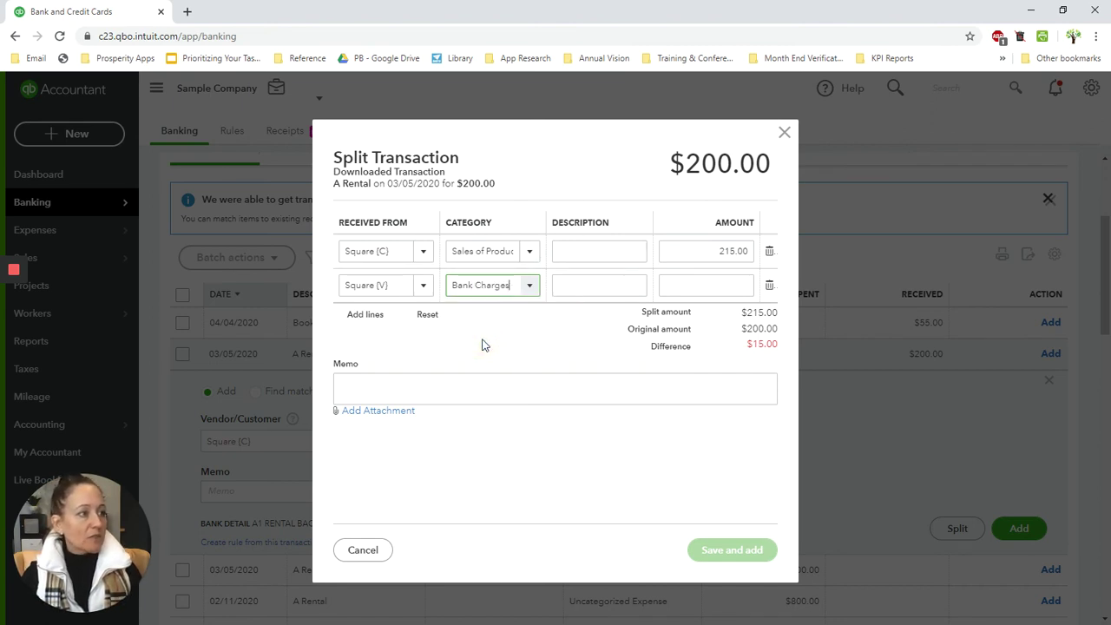
click(736, 292)
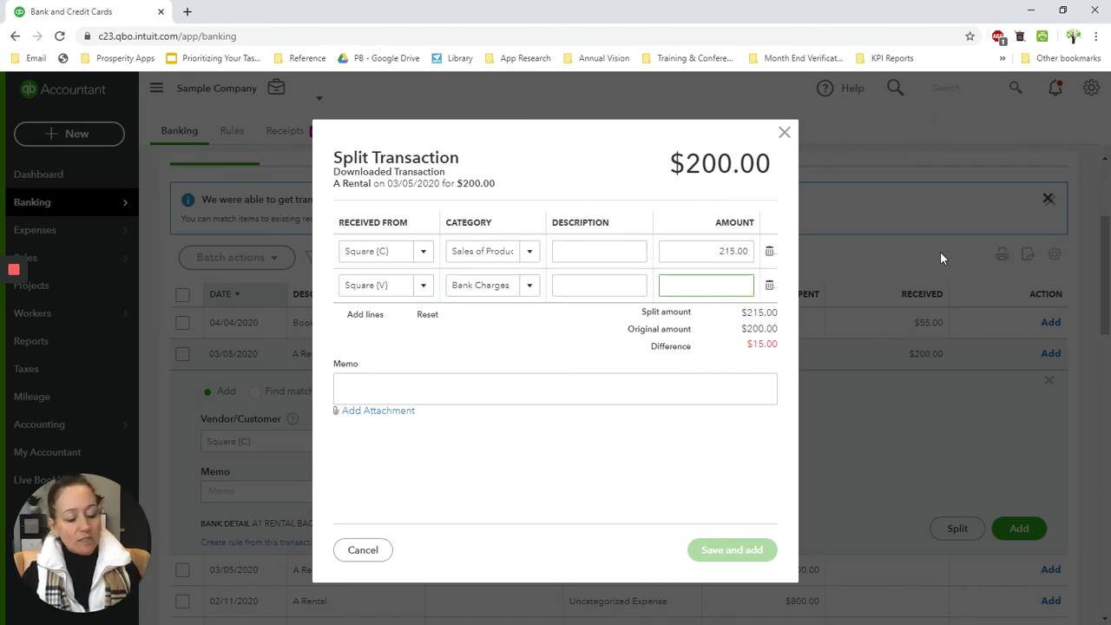
text(-15.00)
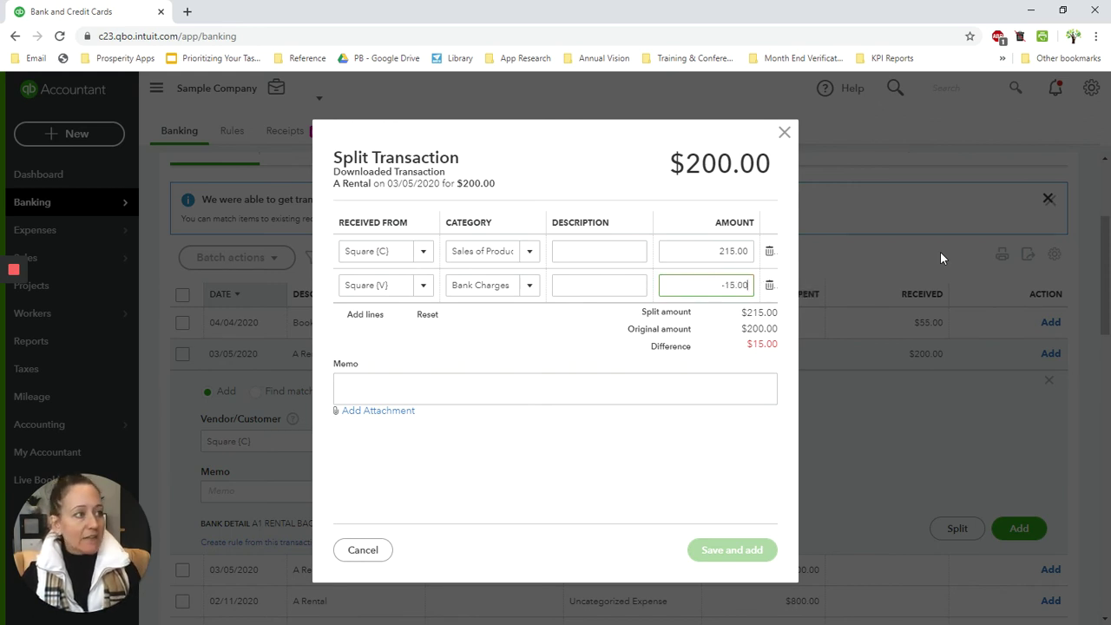
key(Tab)
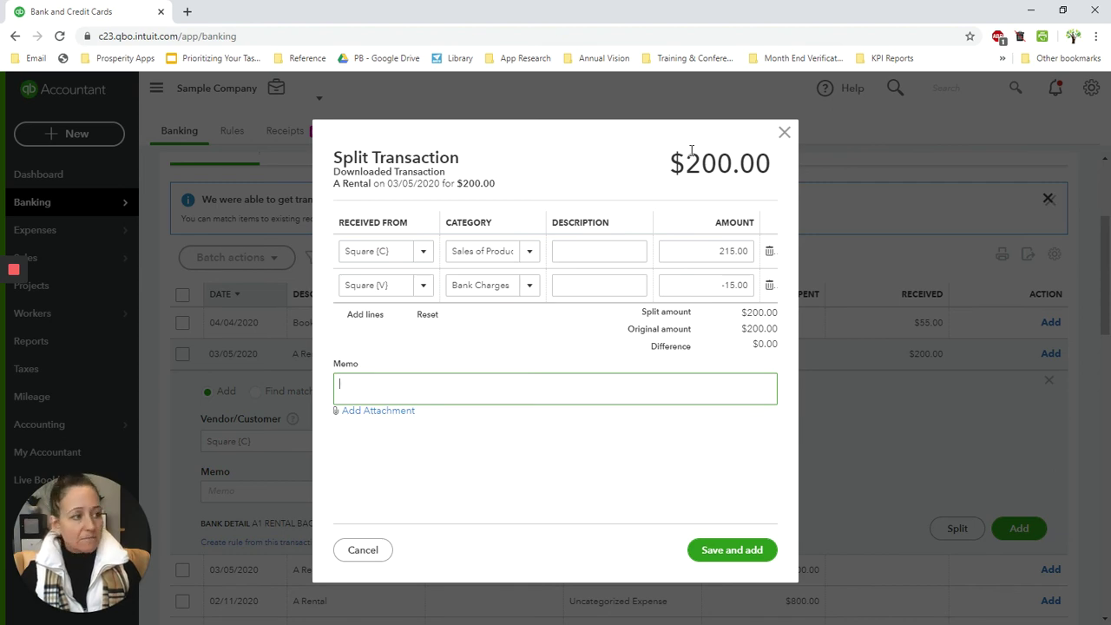
click(748, 564)
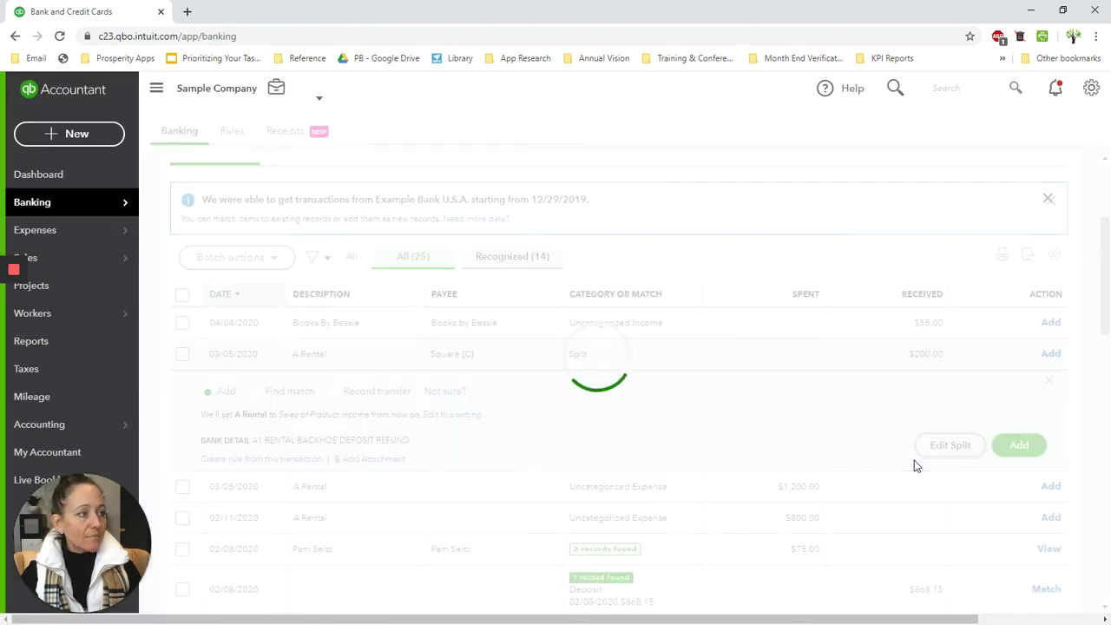